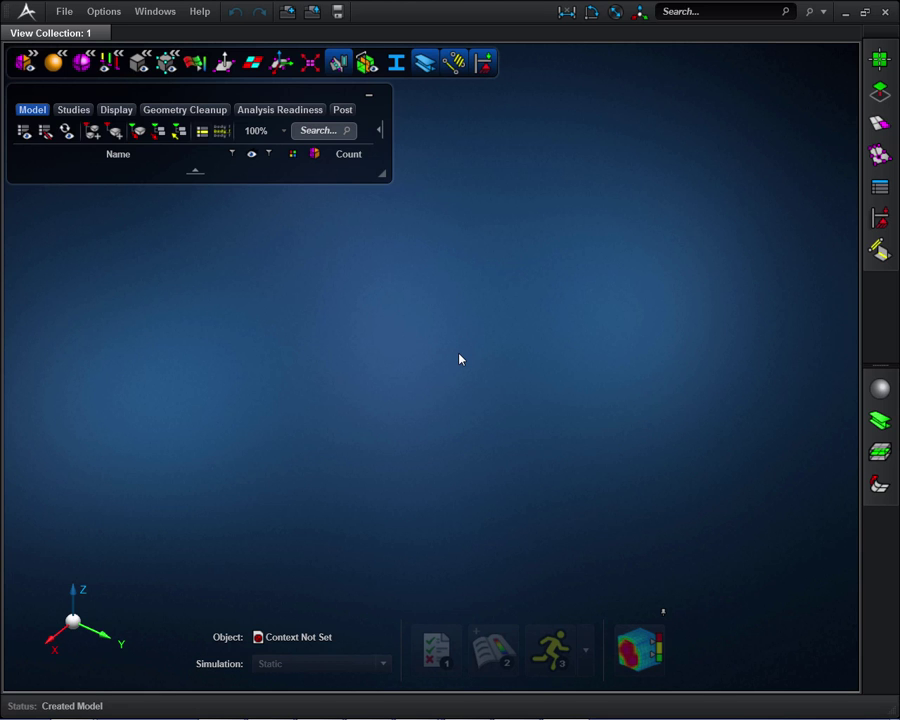
Browse into the SEC_04_STUDENT_EDITION Eagle DB folder and select its project file.
{"action": "left_click", "coordinate": [63, 11]}
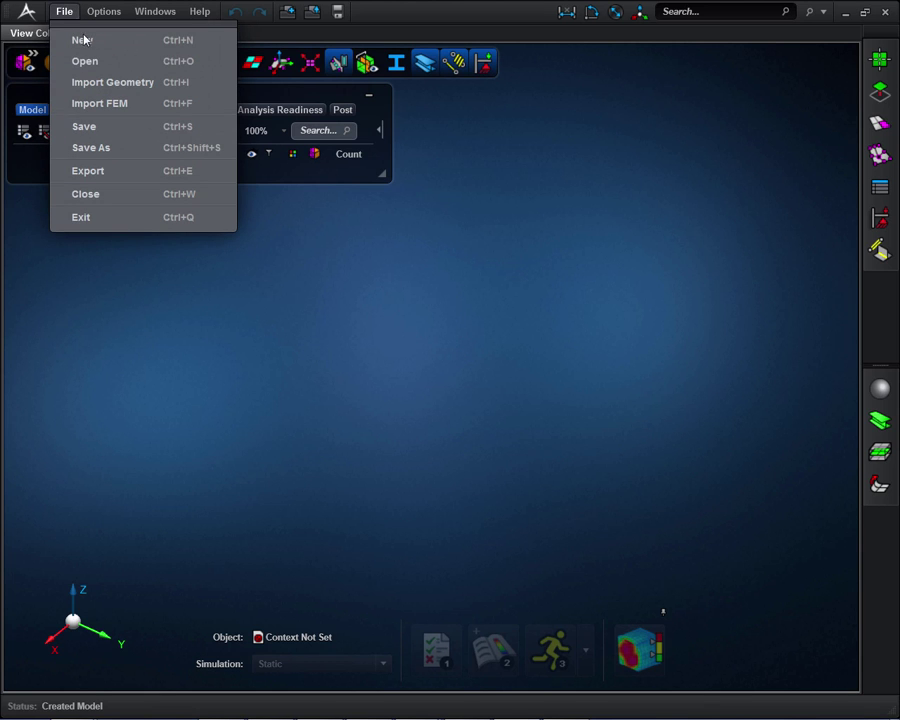
{"action": "left_click", "coordinate": [113, 61]}
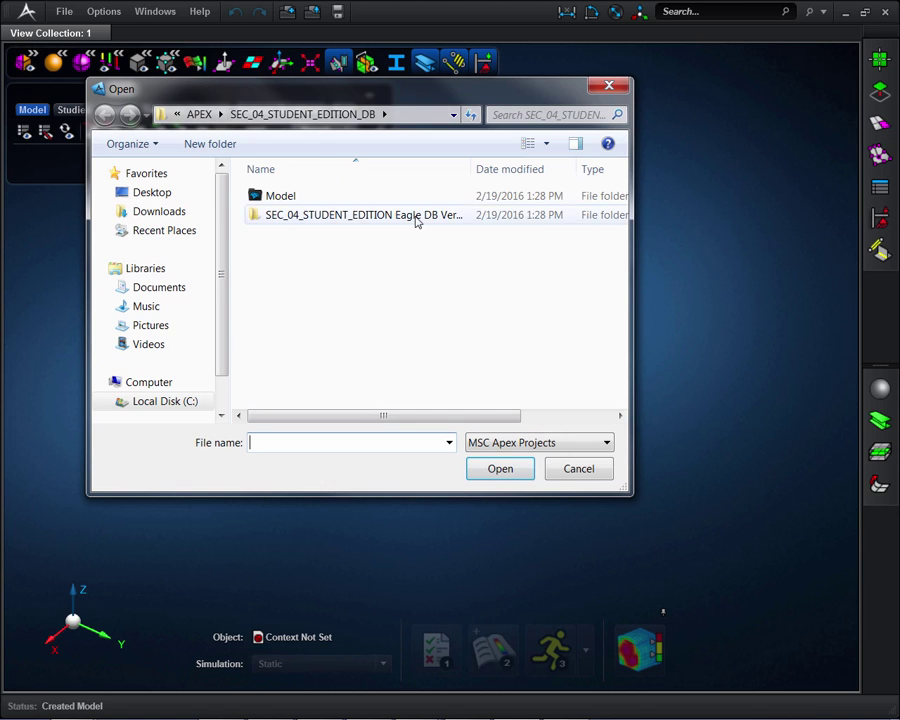
{"action": "double_click", "coordinate": [416, 220]}
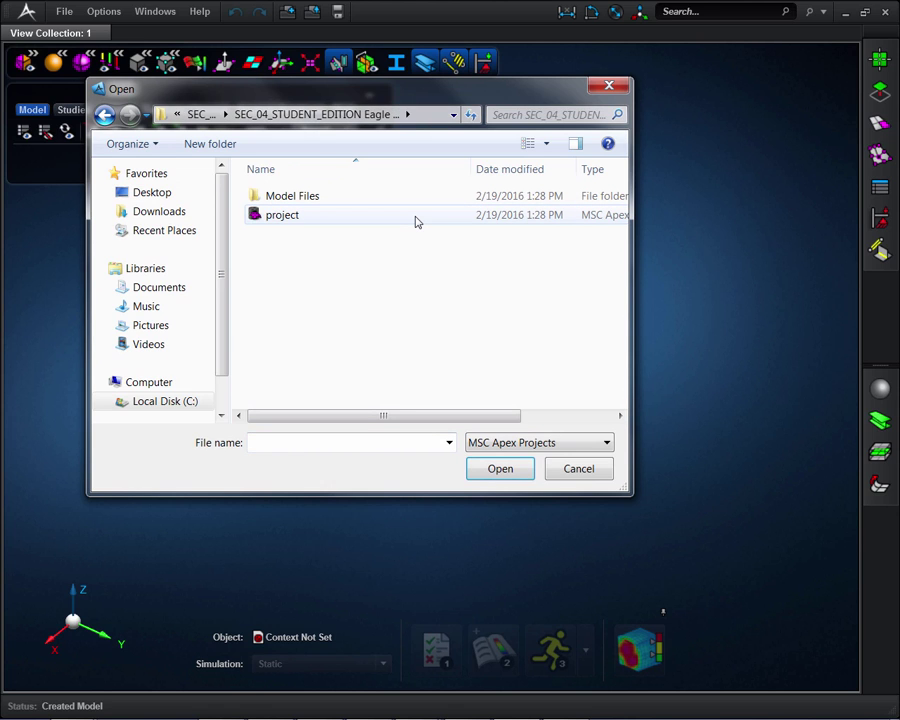
{"action": "left_click", "coordinate": [418, 218]}
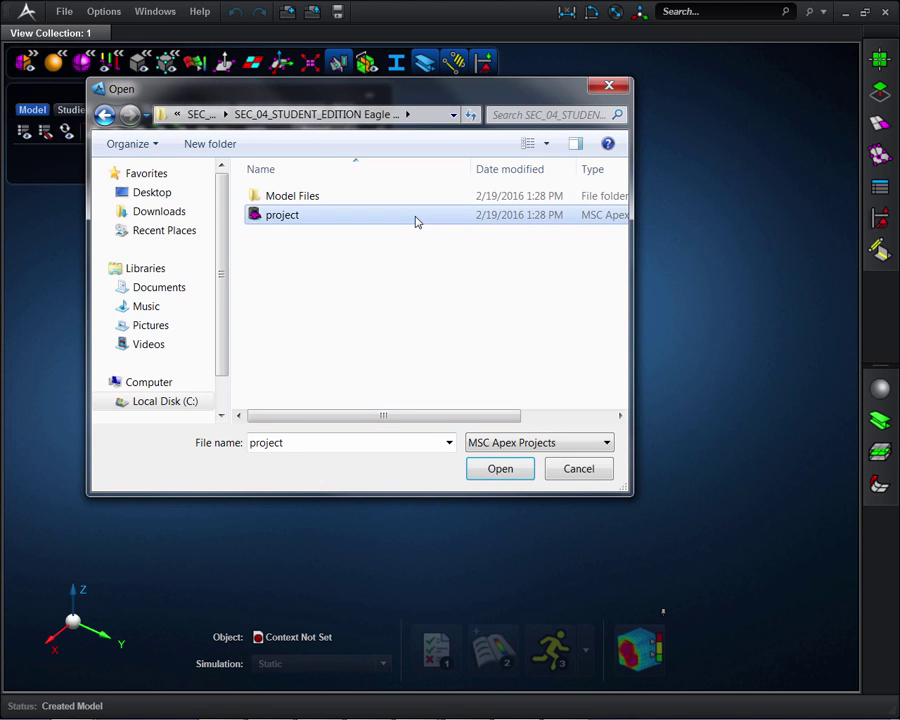
Open the selected project and expand Assembly to list its beam parts.
{"action": "left_click", "coordinate": [524, 474]}
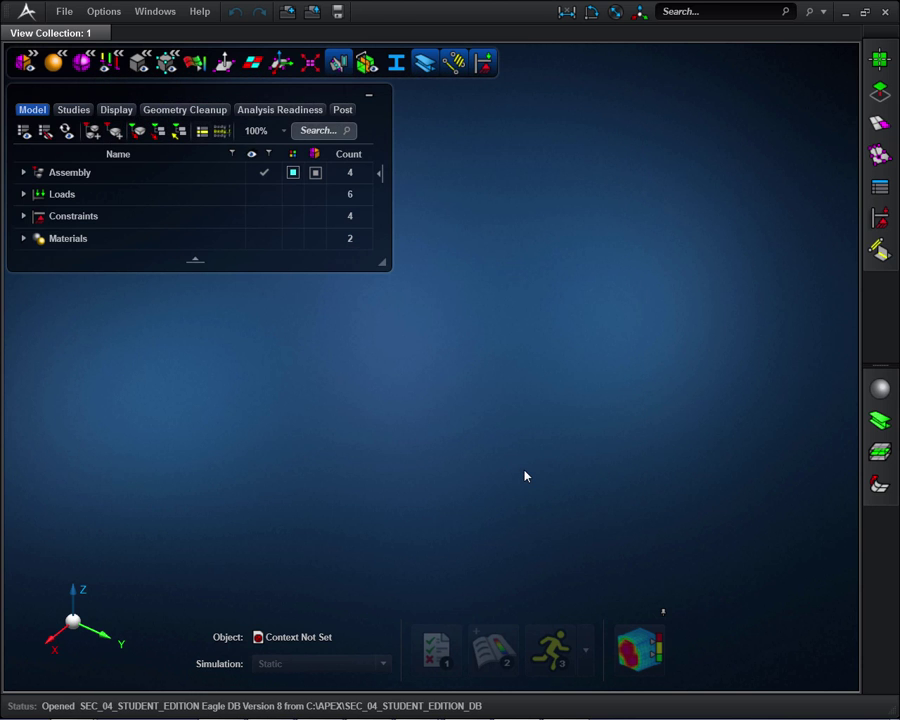
{"action": "left_click", "coordinate": [24, 172]}
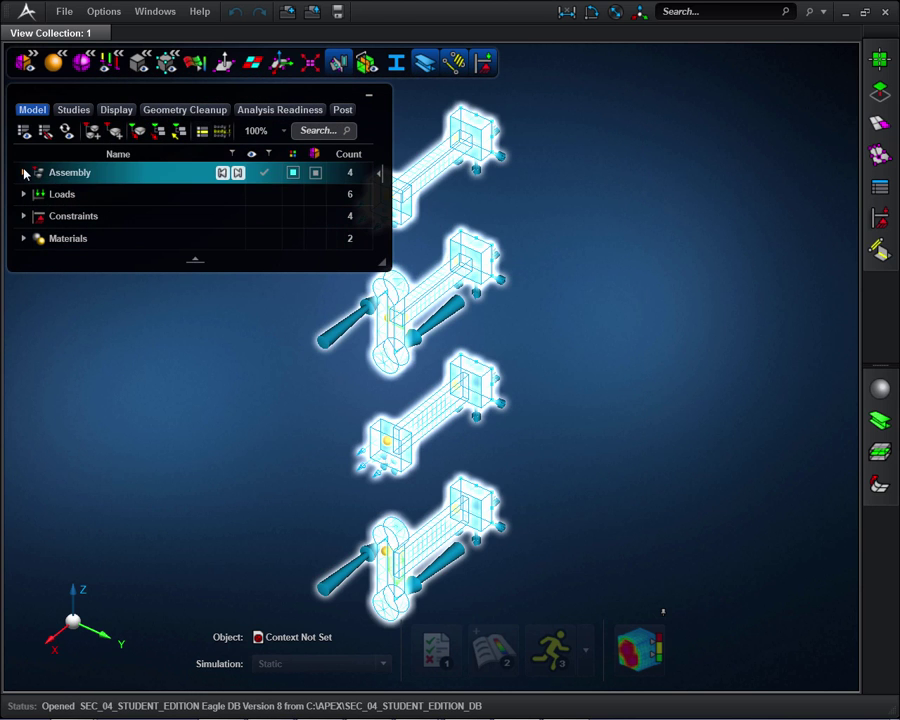
{"action": "left_click", "coordinate": [23, 172]}
Highlight each part in turn: SQUARE_BEAM_TENSION, SQUARE_BEAM_BENDING, RECT_BEAM_TENSION and RECT_BEAM_BENDING.
{"action": "left_click", "coordinate": [92, 195]}
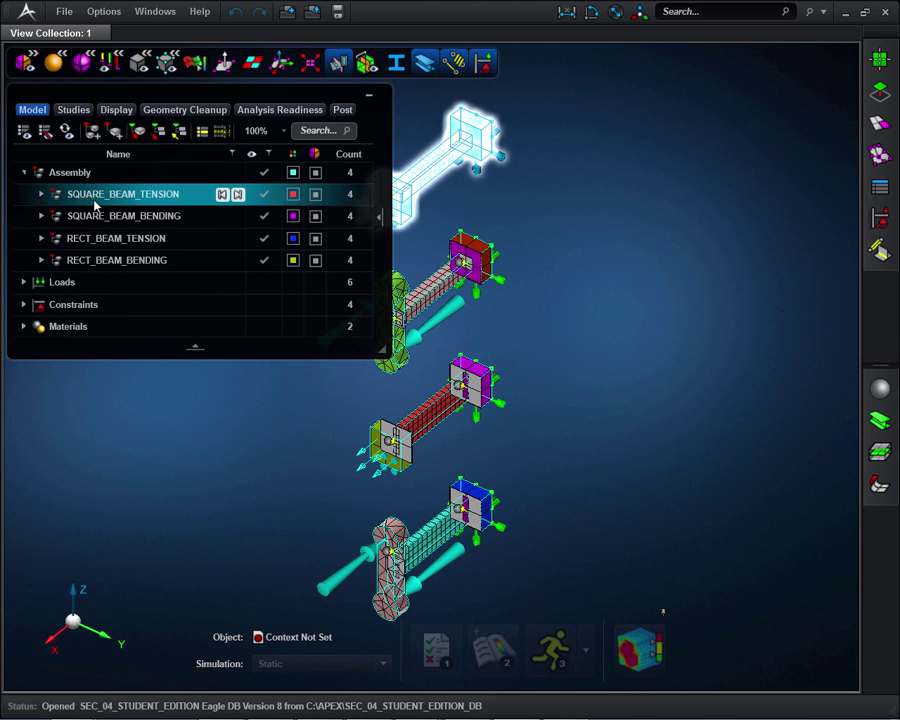
{"action": "left_click", "coordinate": [96, 216]}
{"action": "left_click", "coordinate": [100, 238]}
{"action": "left_click", "coordinate": [100, 259]}
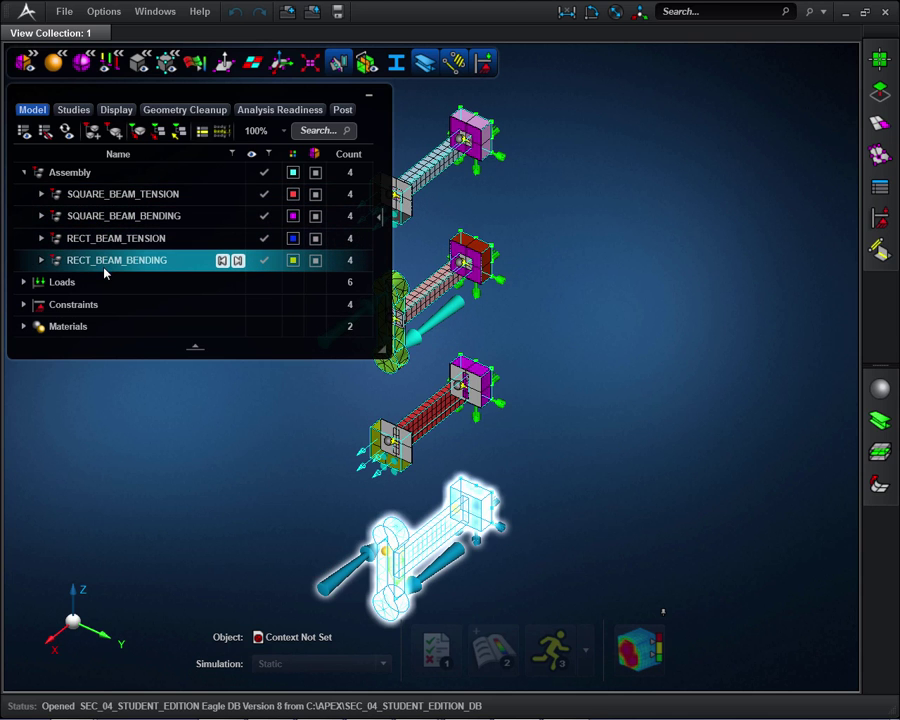
{"action": "left_click", "coordinate": [9, 204]}
{"action": "left_click", "coordinate": [27, 196]}
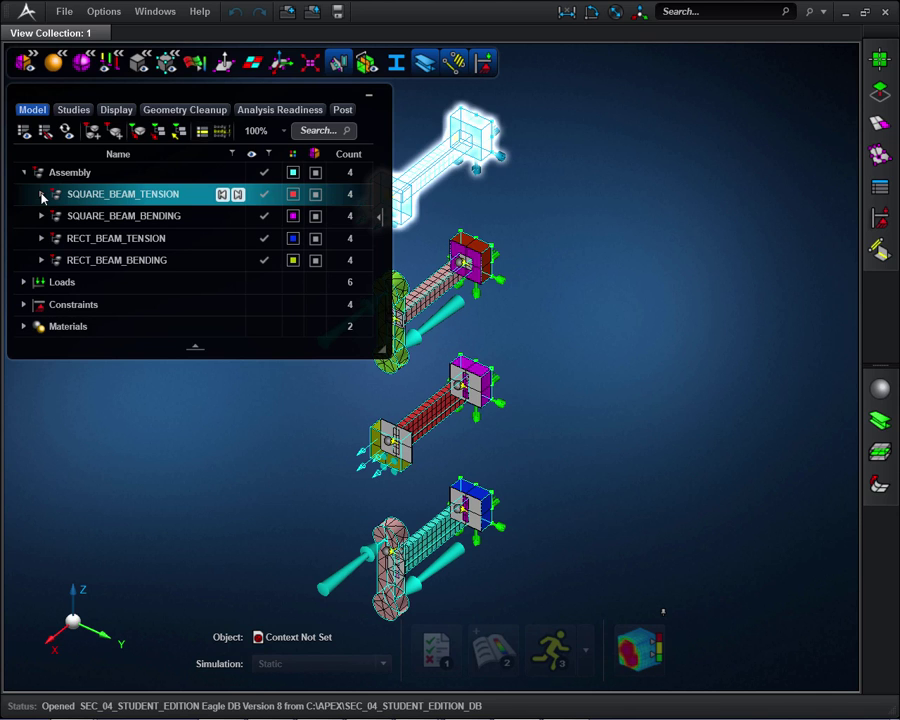
Expand Square_Tension_Load's Applied Loads and review the -5000 Pa Applied Tension pressure without changes.
{"action": "left_click", "coordinate": [42, 195]}
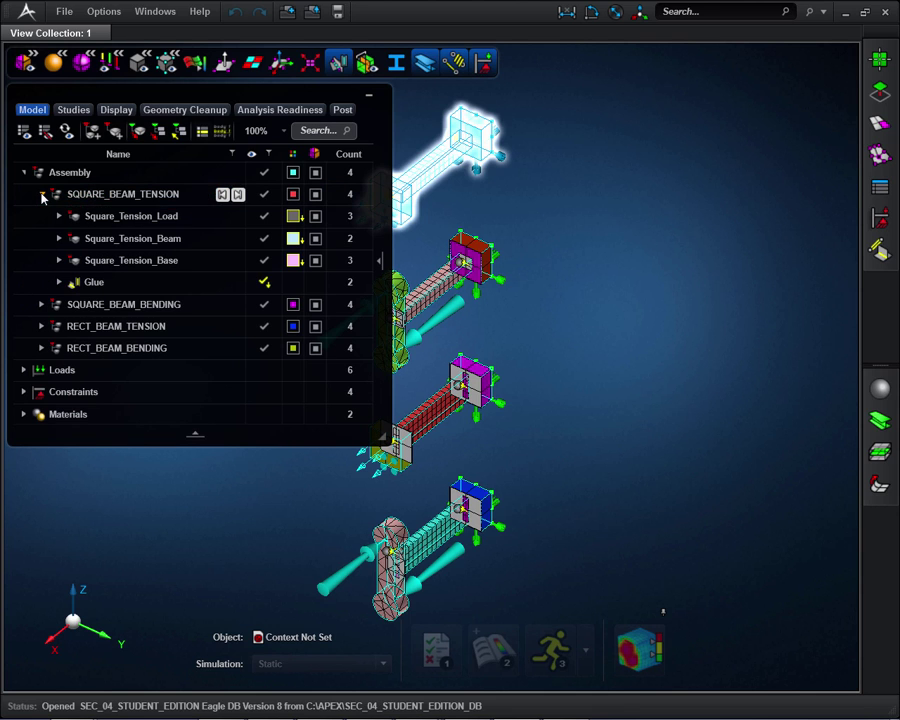
{"action": "left_click", "coordinate": [62, 216]}
{"action": "left_click", "coordinate": [60, 216]}
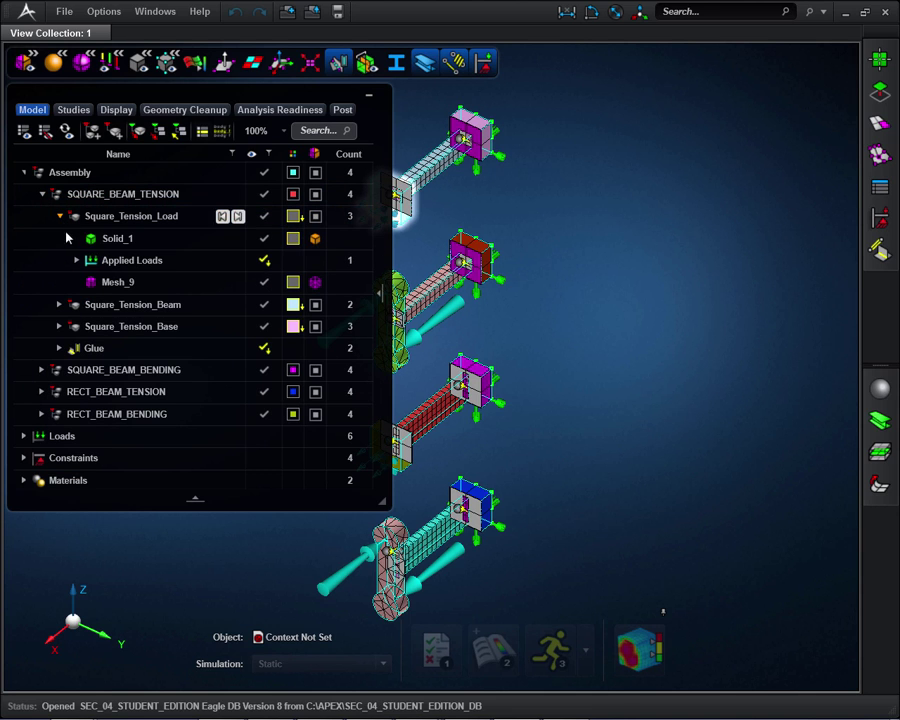
{"action": "left_click", "coordinate": [77, 260]}
{"action": "double_click", "coordinate": [191, 281]}
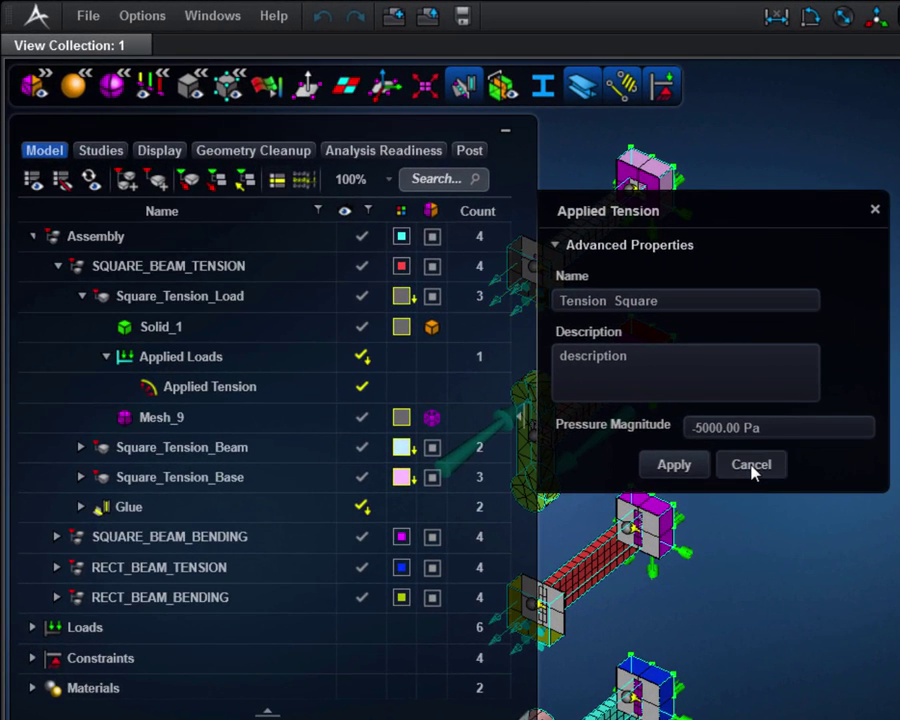
{"action": "left_click", "coordinate": [750, 466]}
{"action": "left_click", "coordinate": [82, 298]}
{"action": "left_click", "coordinate": [82, 297]}
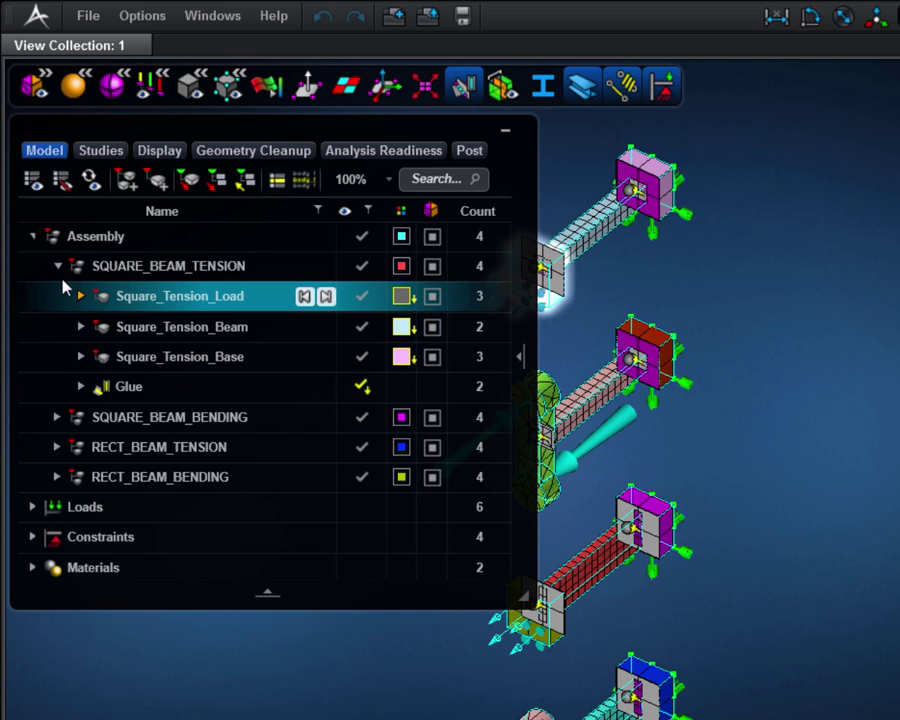
Collapse SQUARE_BEAM_TENSION and expand SQUARE_BEAM_BENDING > Square_Bending_Load > Applied Loads.
{"action": "left_click", "coordinate": [57, 266]}
{"action": "left_click", "coordinate": [57, 266]}
{"action": "left_click", "coordinate": [57, 296]}
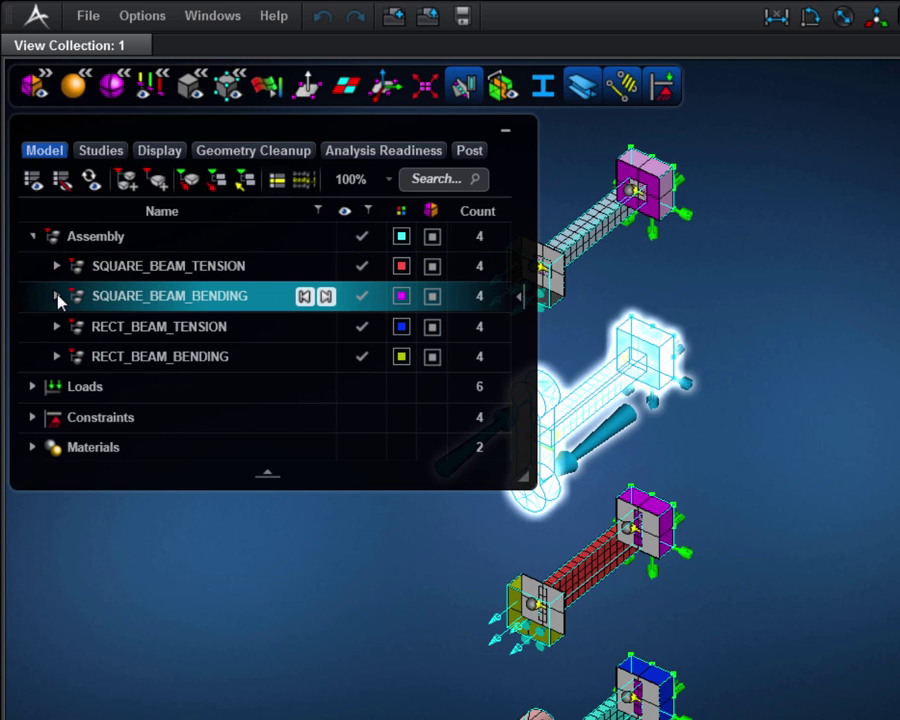
{"action": "left_click", "coordinate": [57, 296]}
{"action": "left_click", "coordinate": [81, 326]}
{"action": "left_click", "coordinate": [81, 326]}
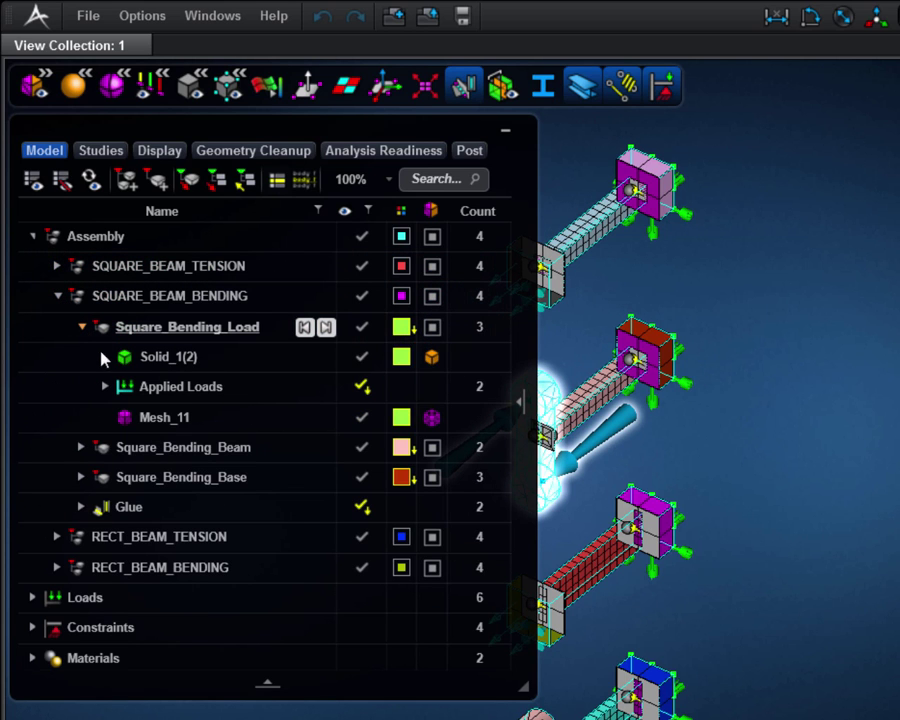
{"action": "left_click", "coordinate": [108, 387]}
{"action": "left_click", "coordinate": [108, 387]}
Review Applied force and Applied force_1, the two 1 N forces in opposite X directions.
{"action": "double_click", "coordinate": [256, 420]}
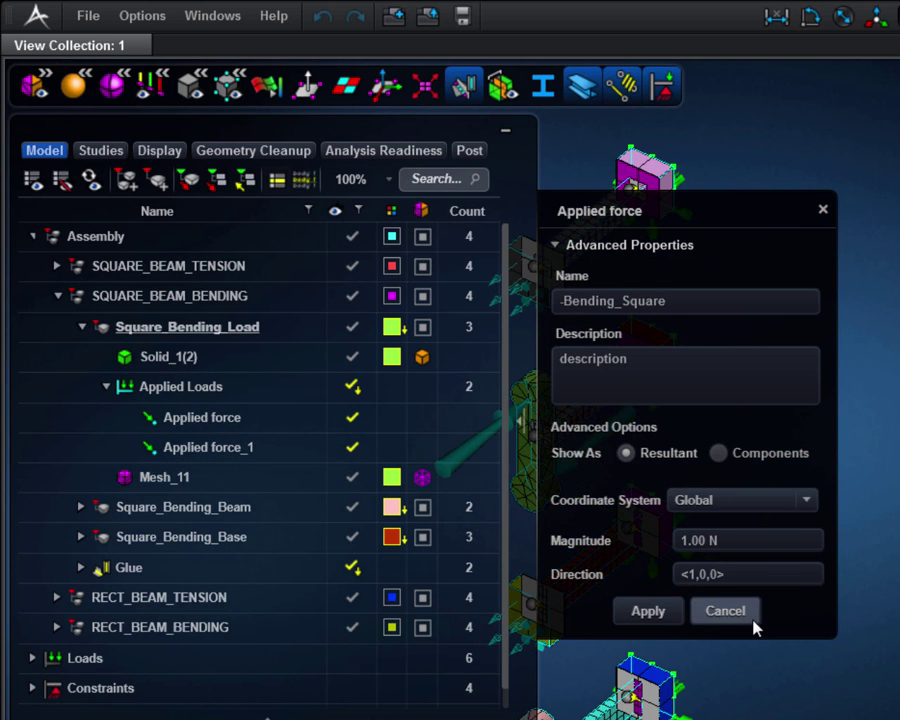
{"action": "left_click", "coordinate": [752, 618]}
{"action": "double_click", "coordinate": [270, 445]}
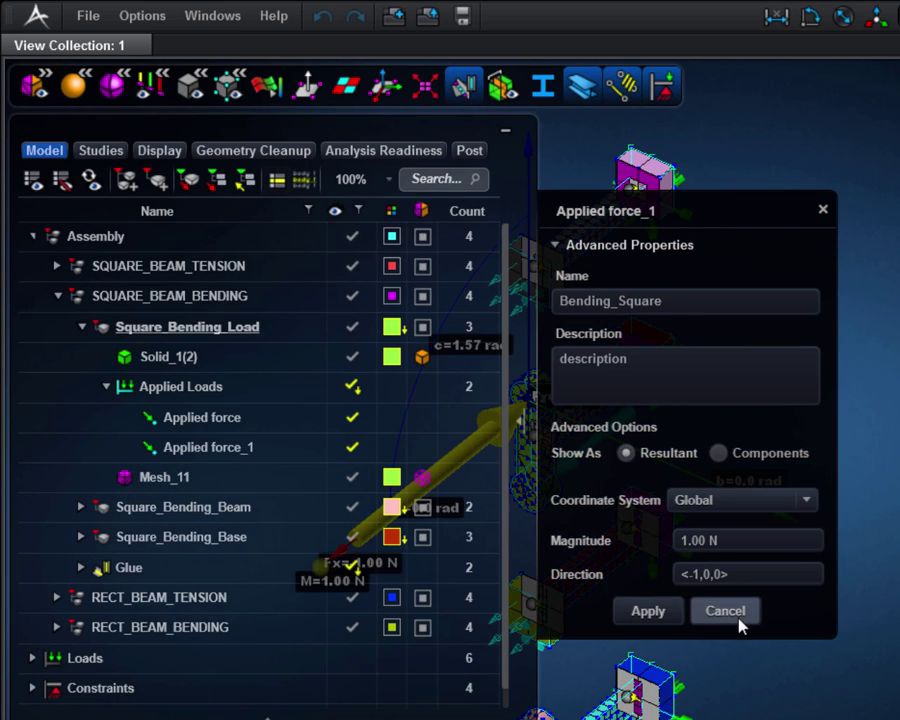
{"action": "left_click", "coordinate": [740, 612]}
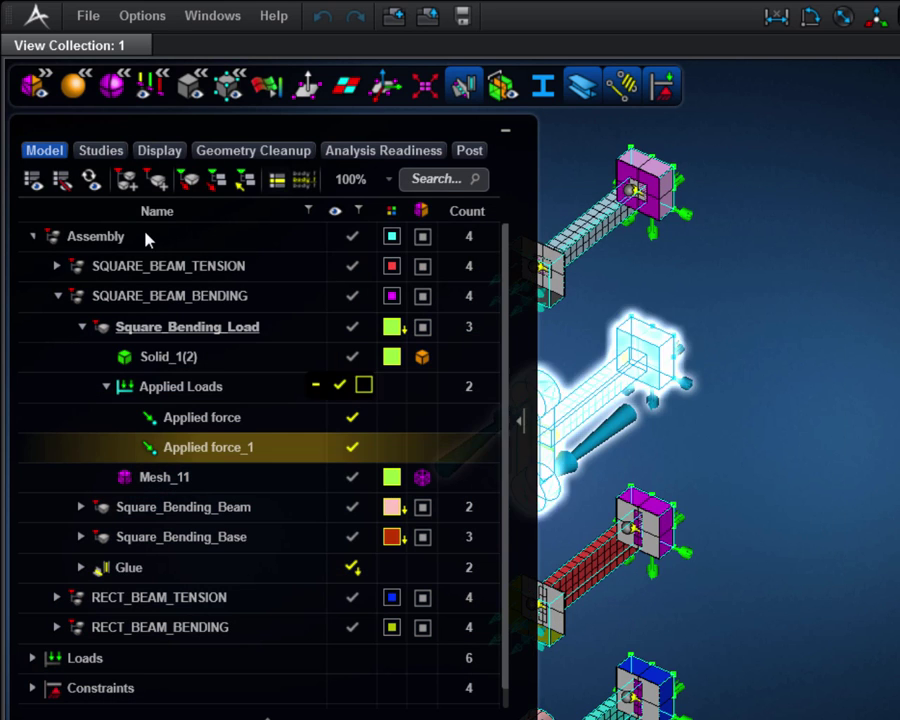
{"action": "left_click", "coordinate": [148, 238]}
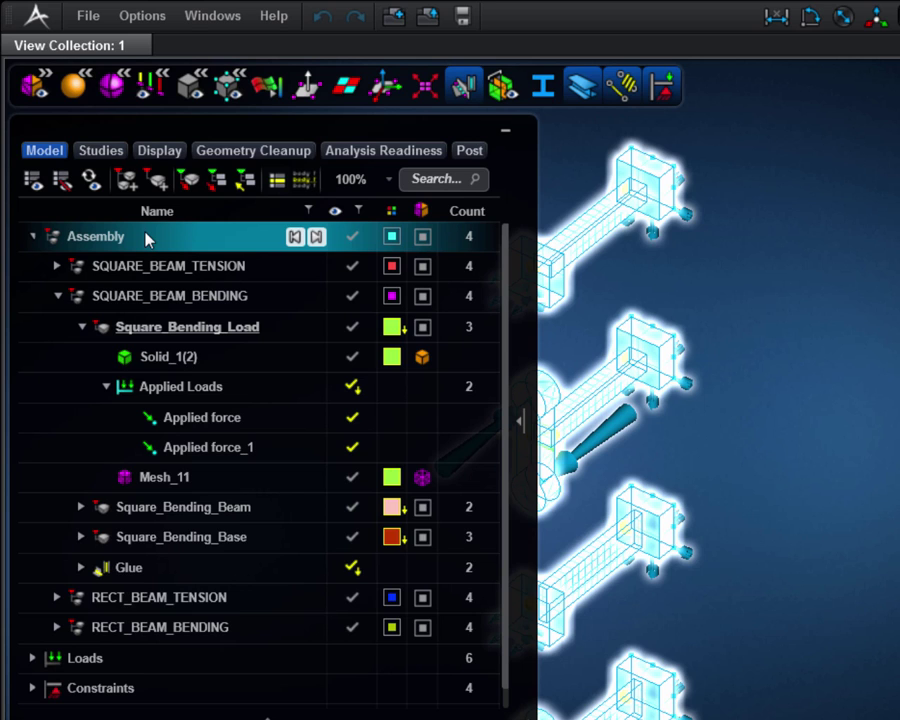
Set the whole Assembly as the analysis context and run the static analysis immediately.
{"action": "right_click", "coordinate": [147, 238]}
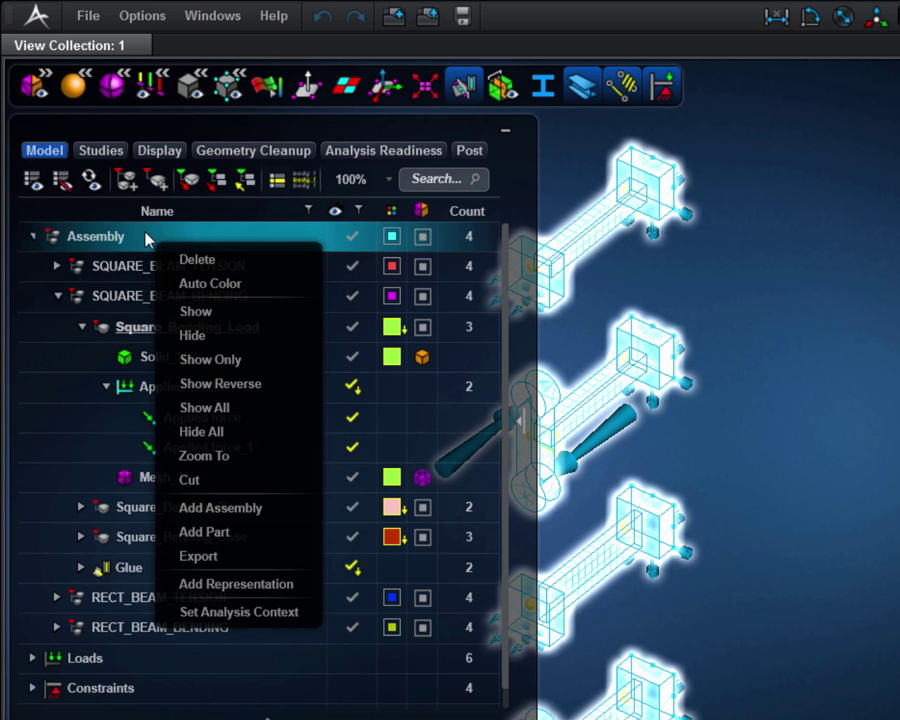
{"action": "left_click", "coordinate": [279, 610]}
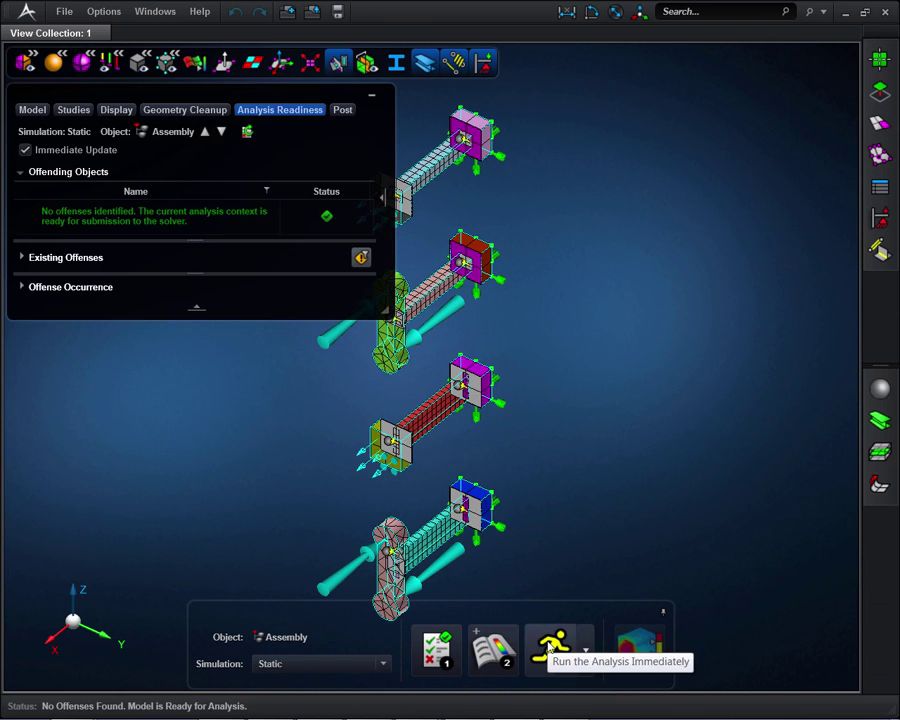
{"action": "left_click", "coordinate": [548, 650]}
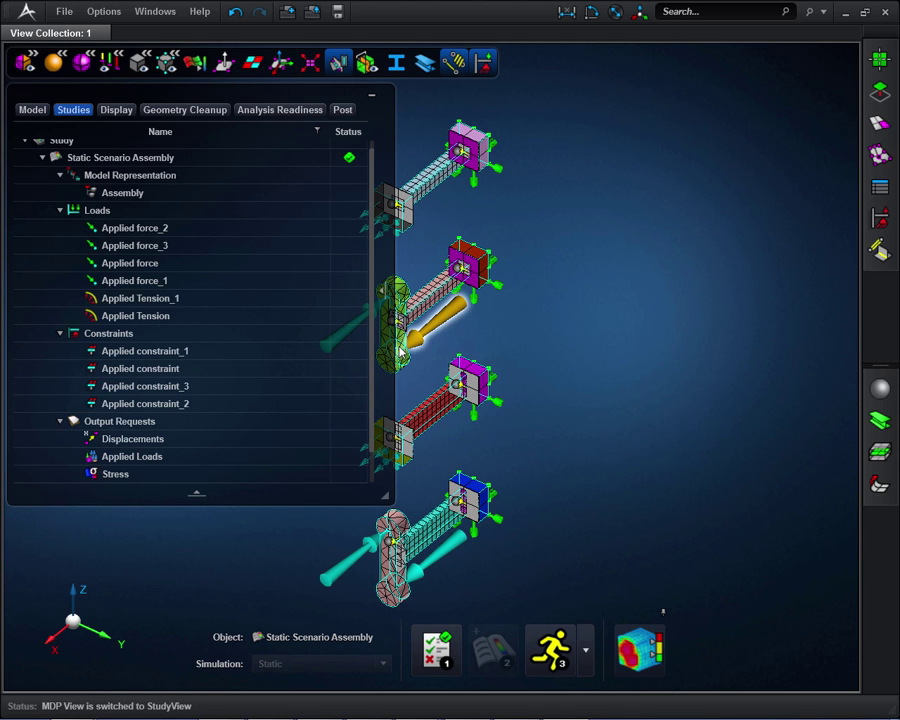
Switch to Post and activate the Static Scenario Assembly results, showing the Deform_01 plot.
{"action": "left_click", "coordinate": [343, 111]}
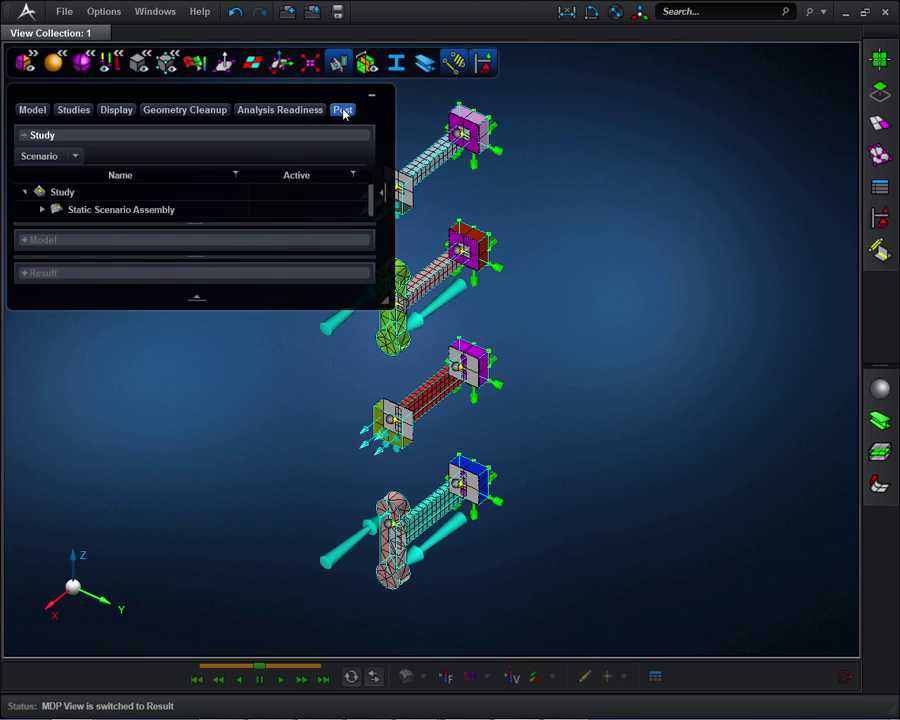
{"action": "double_click", "coordinate": [207, 212]}
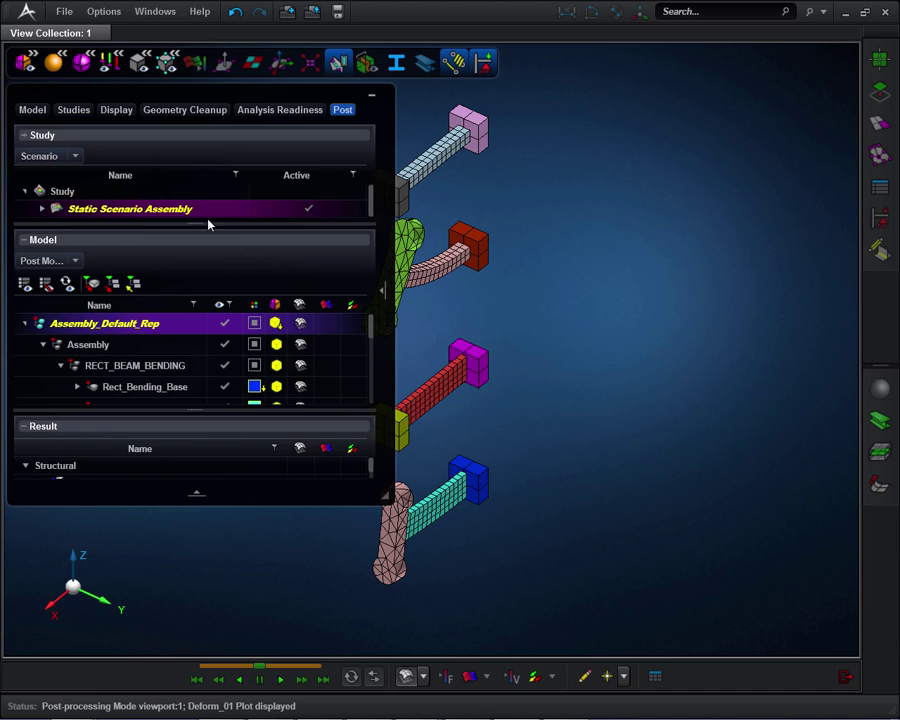
{"action": "mouse_move", "coordinate": [233, 345]}
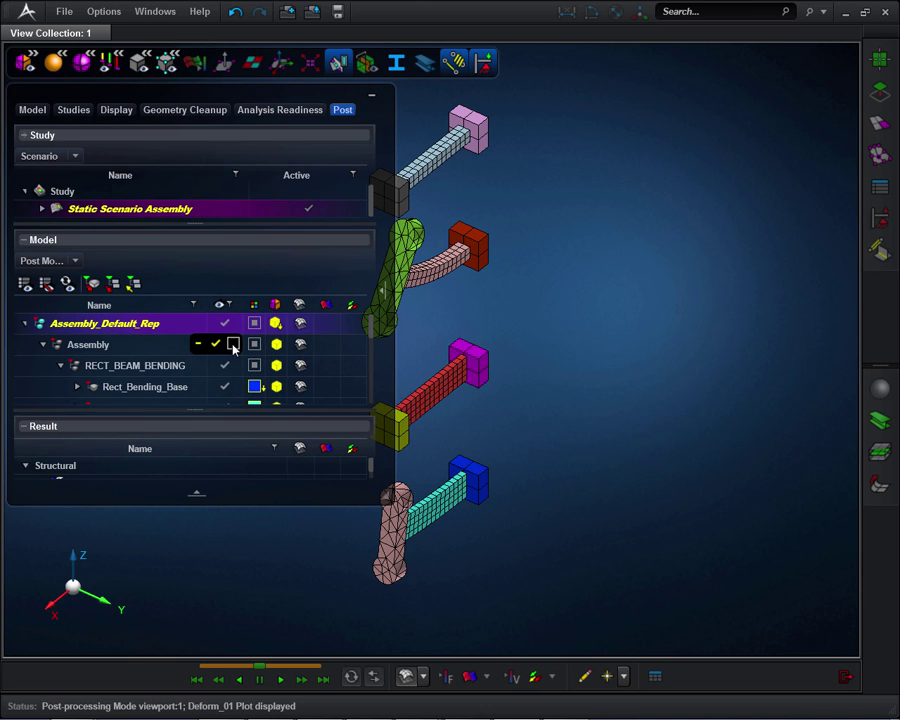
Hide the Assembly, make Rect_Tension_Beam and Square_Tension_Beam visible, and fit them to the view.
{"action": "left_click", "coordinate": [233, 344]}
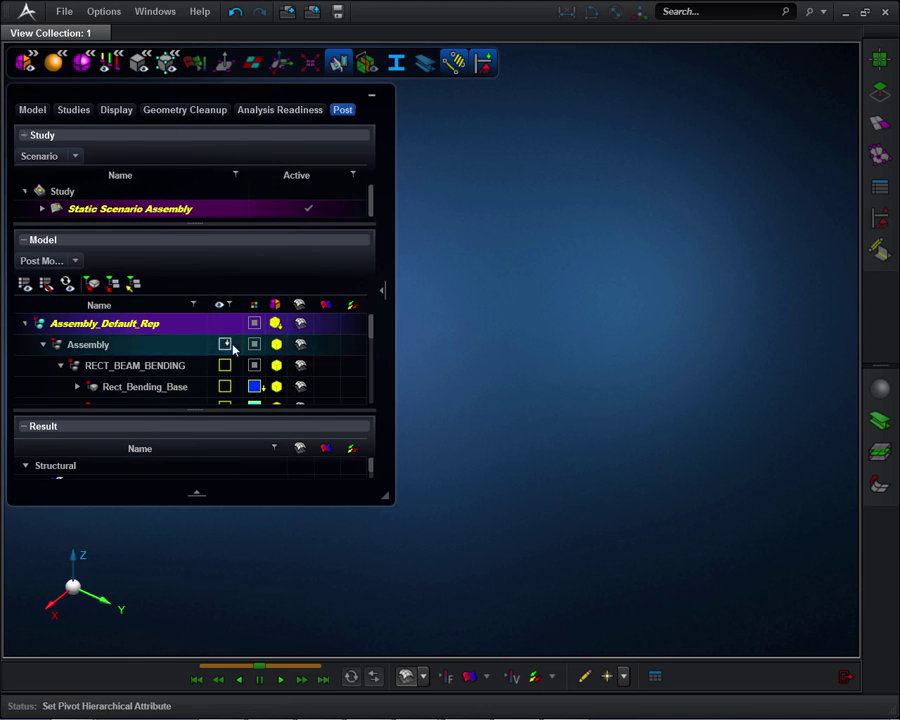
{"action": "left_click_drag", "start_coordinate": [372, 329], "coordinate": [374, 362]}
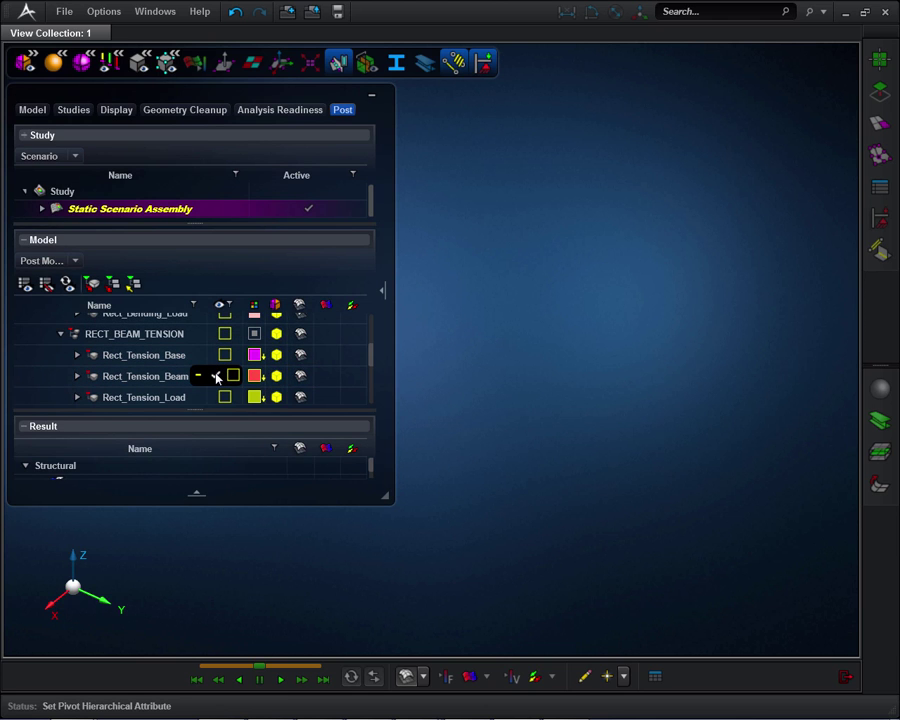
{"action": "left_click", "coordinate": [216, 377]}
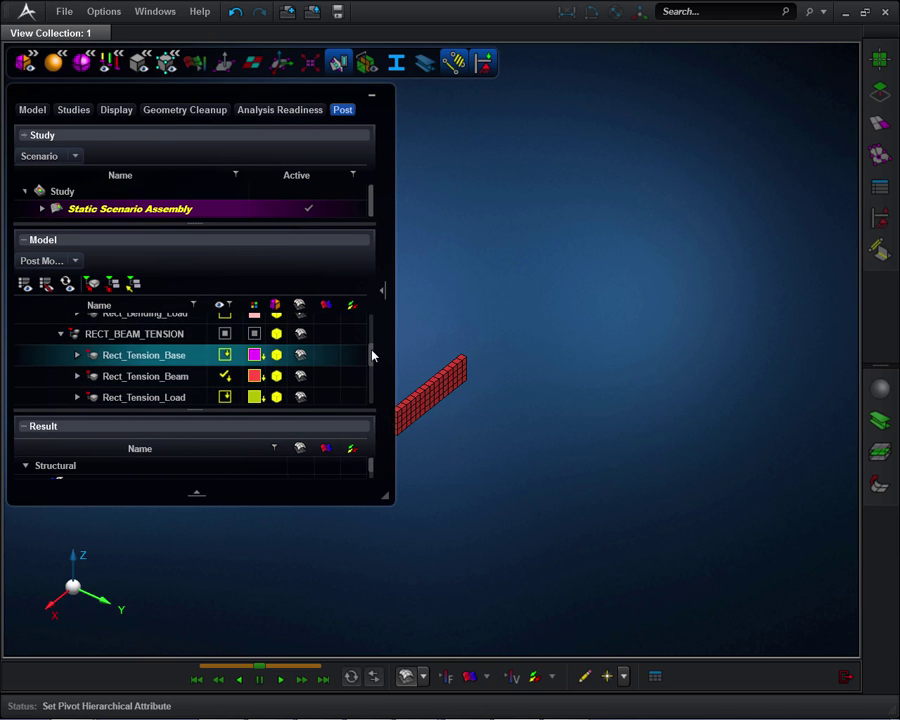
{"action": "left_click_drag", "start_coordinate": [372, 354], "coordinate": [372, 392]}
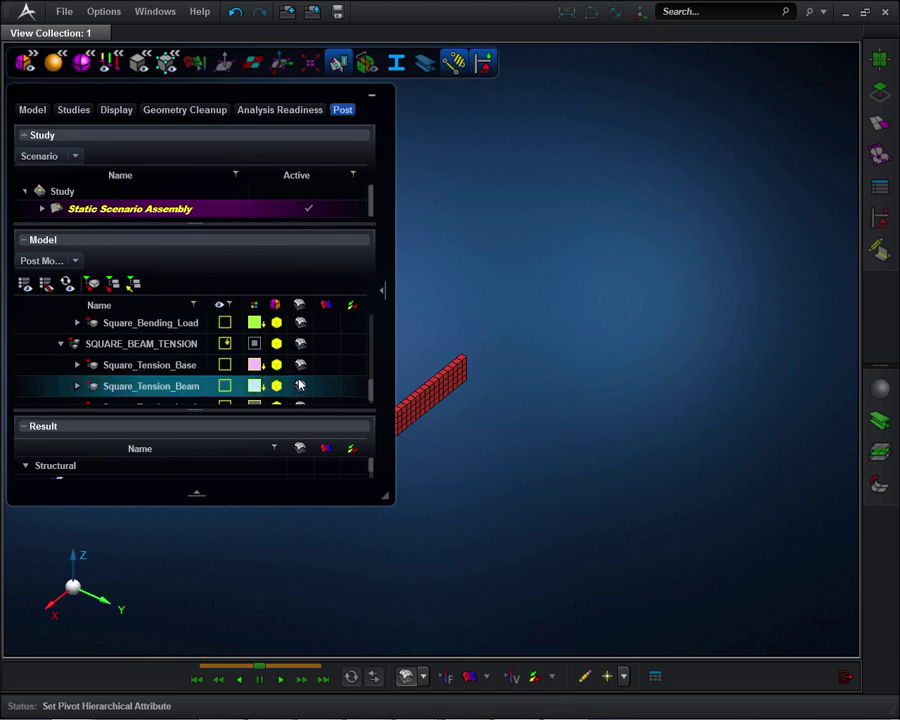
{"action": "mouse_move", "coordinate": [218, 388]}
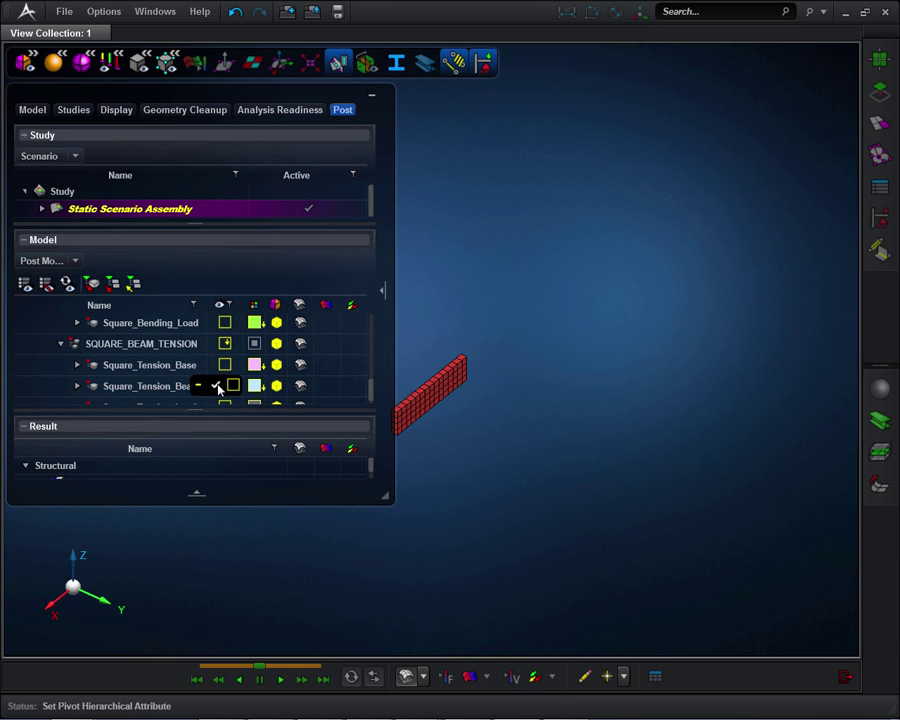
{"action": "left_click", "coordinate": [217, 387]}
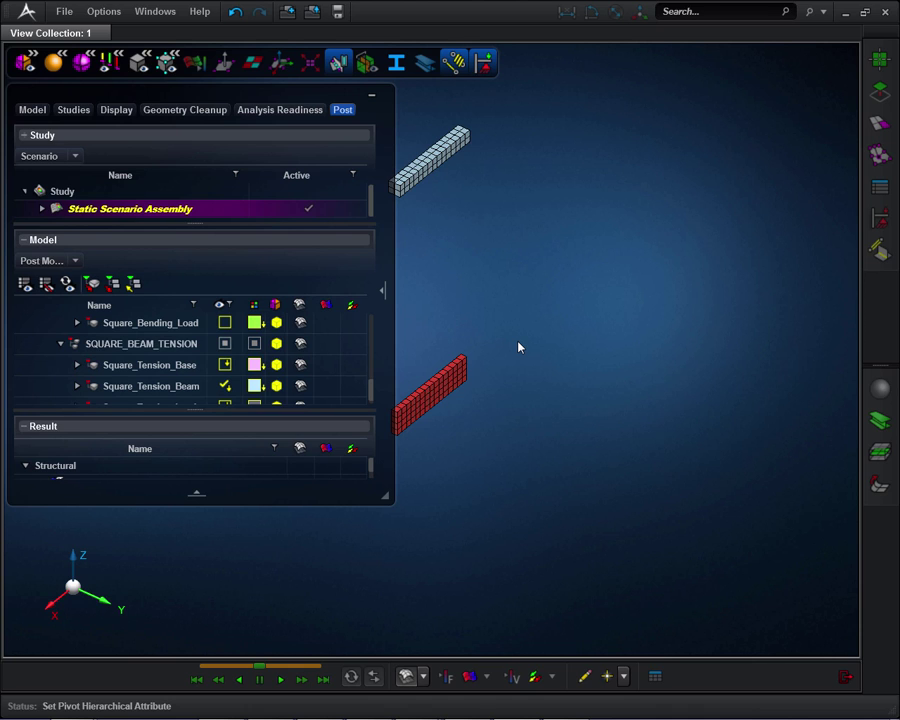
{"action": "key", "text": "f"}
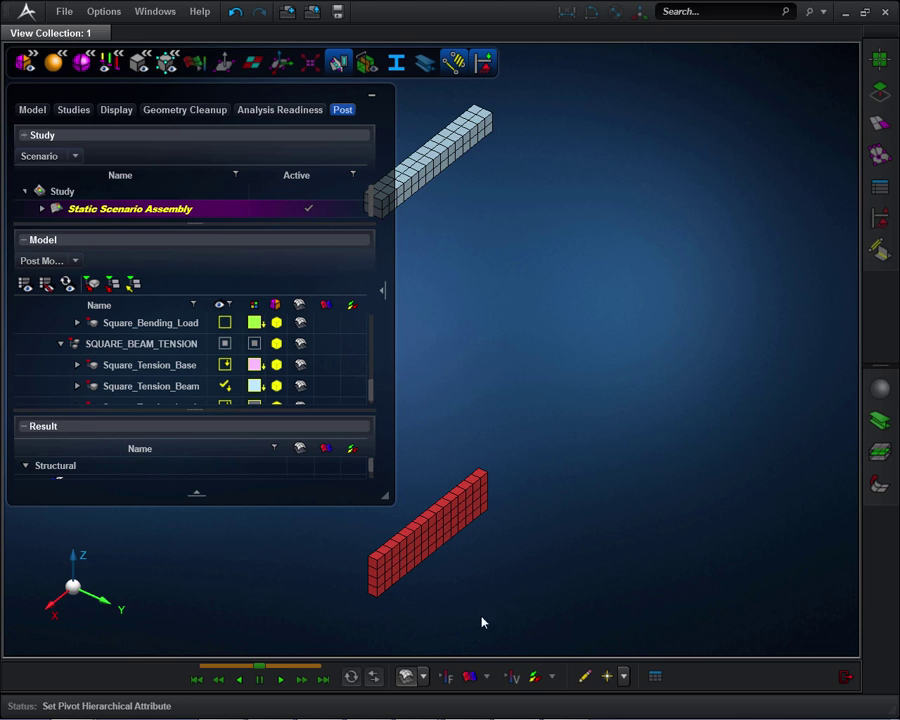
Turn on the stress fringe plot using the X-Component derivation.
{"action": "left_click", "coordinate": [470, 677]}
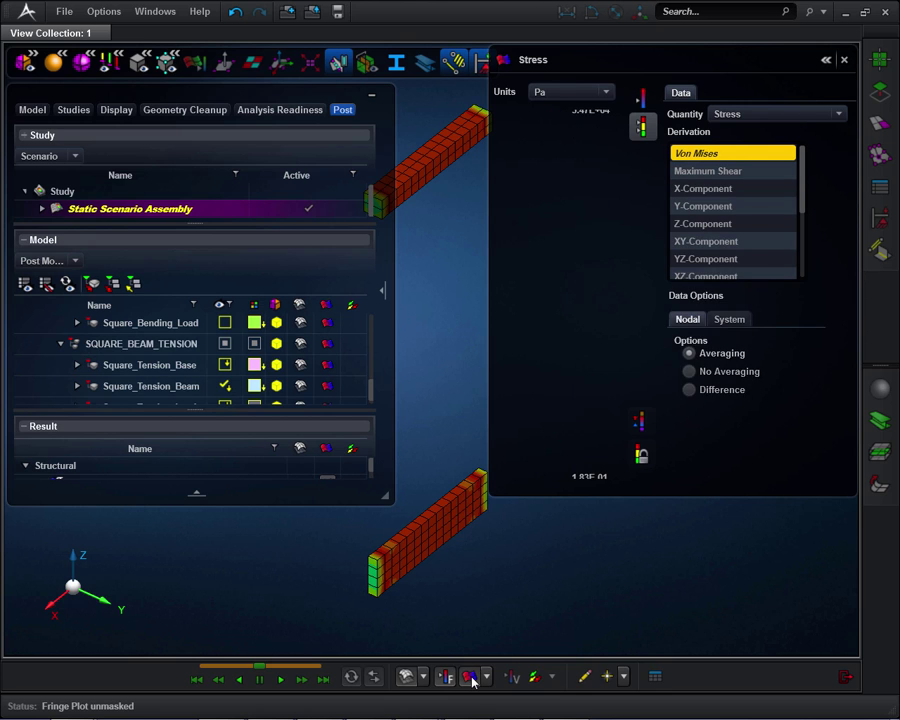
{"action": "left_click", "coordinate": [762, 190]}
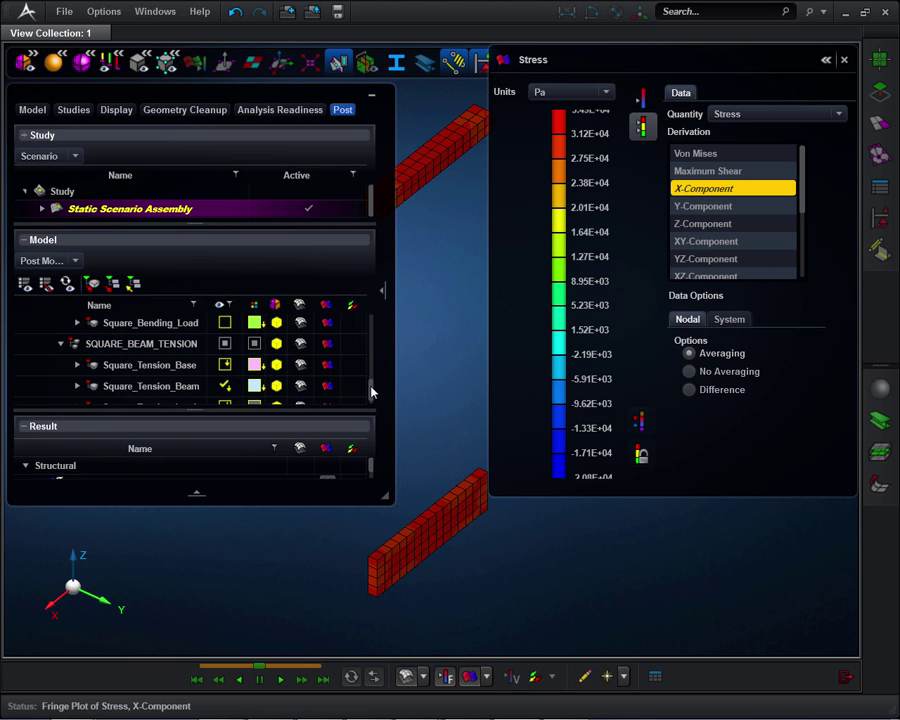
Hide the Assembly, make Rect_Bending_Beam and Square_Bending_Beam visible, and deselect to reveal stress colours.
{"action": "scroll", "coordinate": [371, 327], "scroll_direction": "down", "scroll_amount": 3}
{"action": "scroll", "coordinate": [371, 327], "scroll_direction": "up", "scroll_amount": 5}
{"action": "mouse_move", "coordinate": [235, 346]}
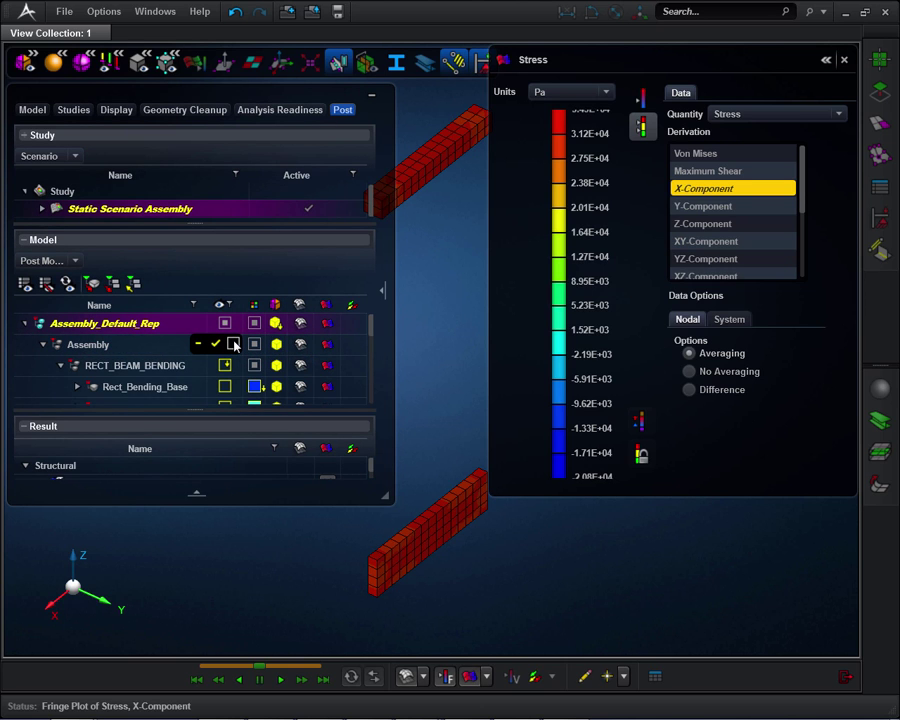
{"action": "left_click", "coordinate": [235, 346]}
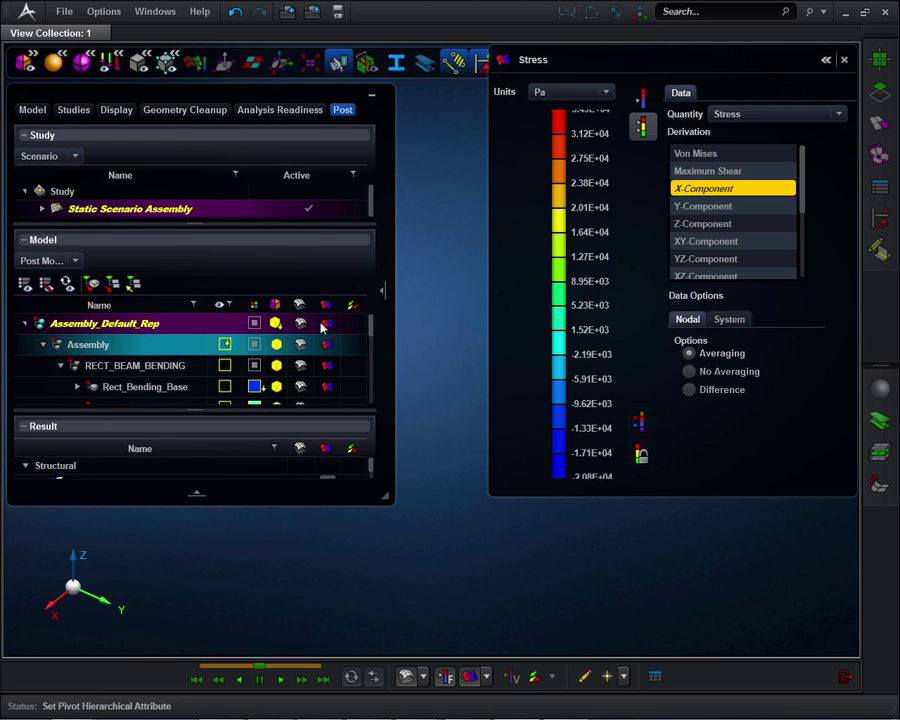
{"action": "scroll", "coordinate": [371, 328], "scroll_direction": "down", "scroll_amount": 2}
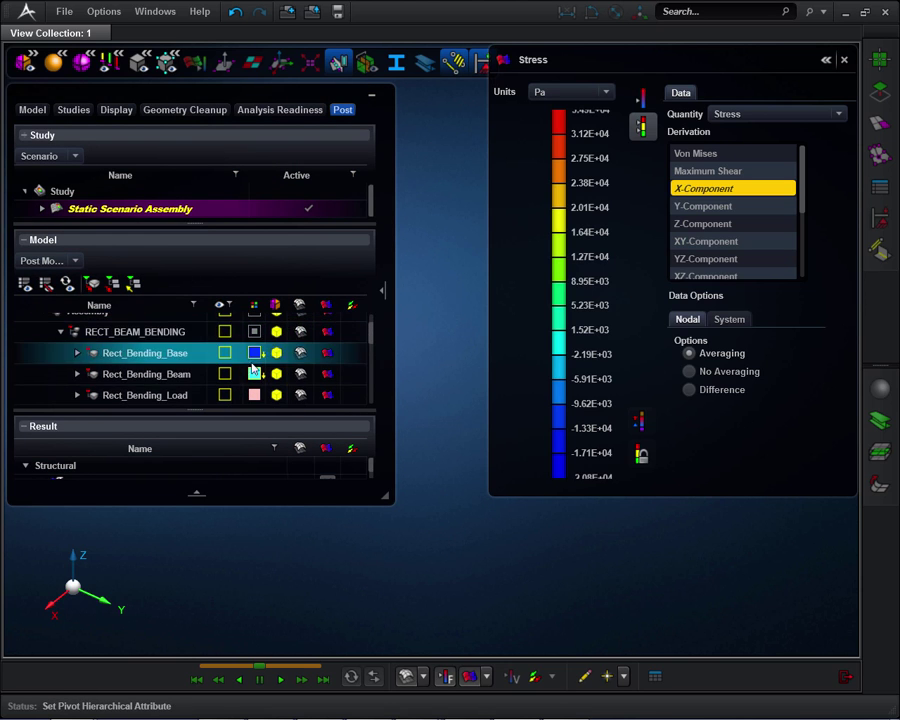
{"action": "mouse_move", "coordinate": [222, 376]}
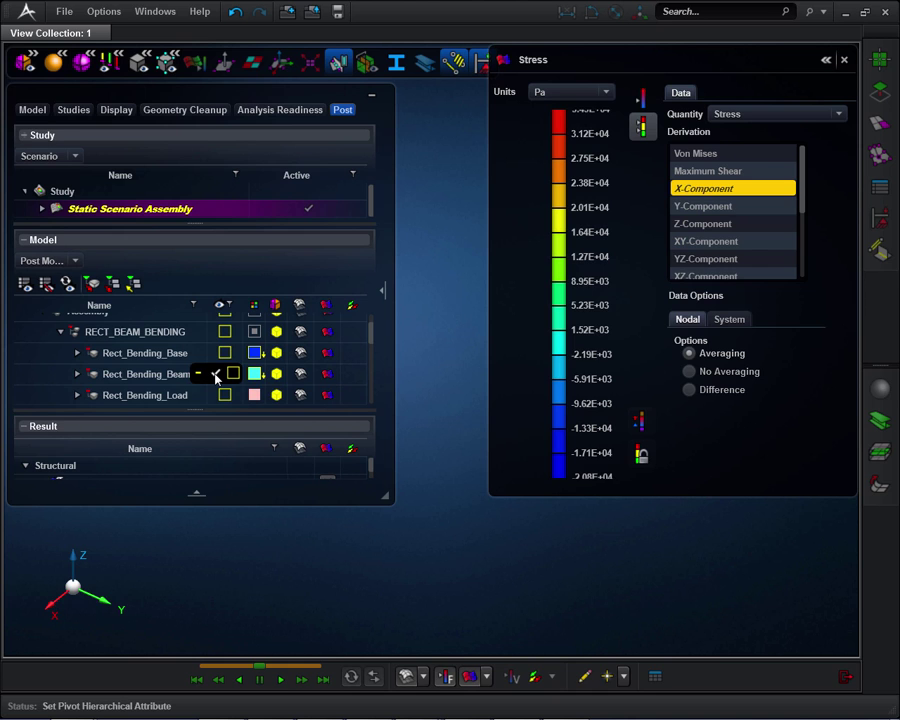
{"action": "left_click", "coordinate": [215, 374]}
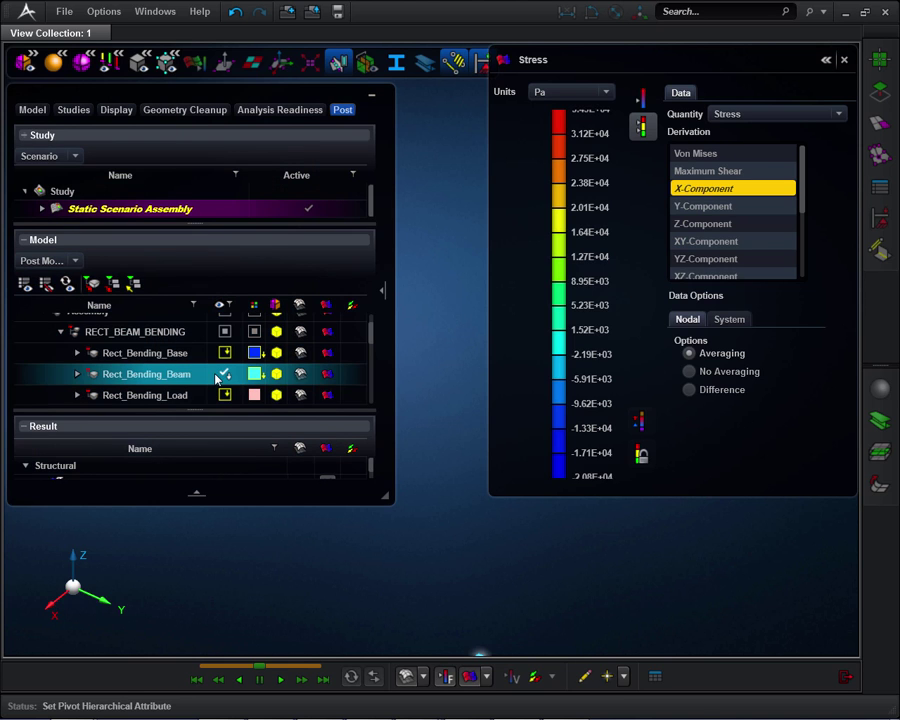
{"action": "left_click_drag", "start_coordinate": [370, 339], "coordinate": [370, 378]}
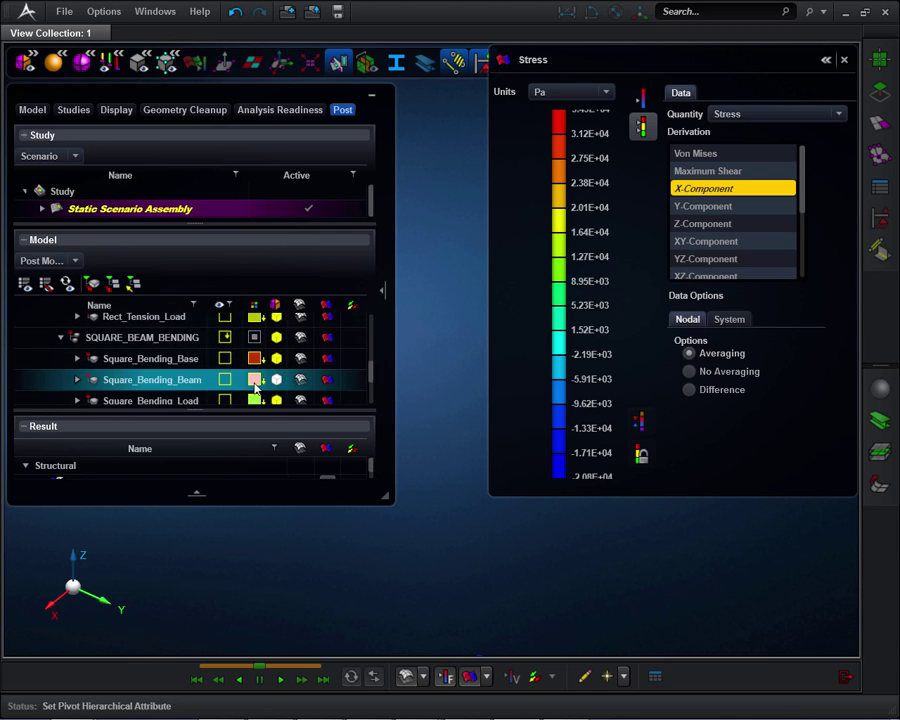
{"action": "left_click", "coordinate": [215, 378]}
{"action": "left_click", "coordinate": [425, 417]}
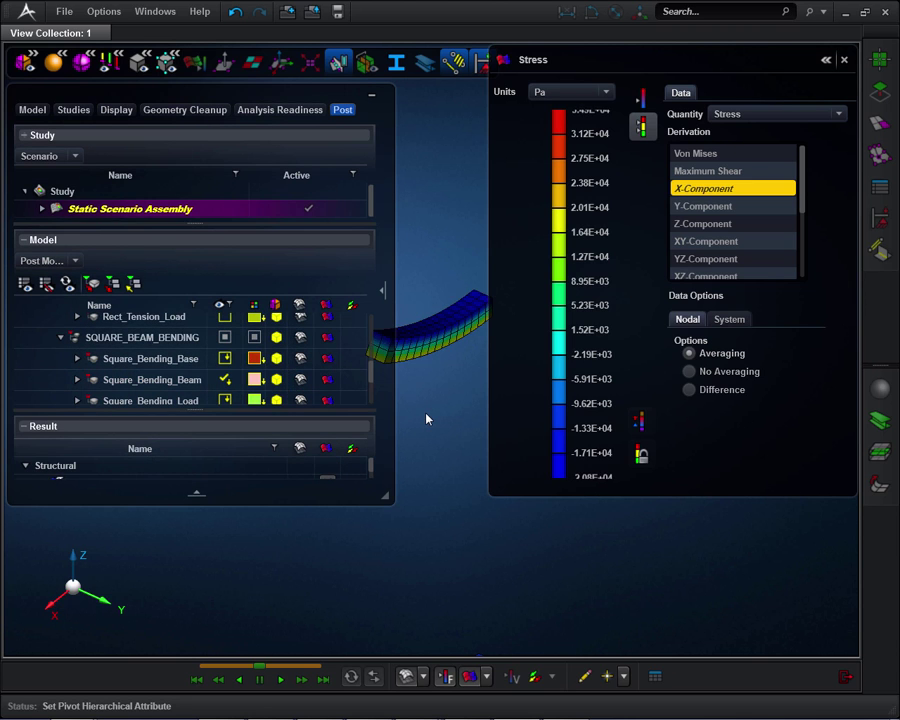
Minimize the Study/Model/Result panel and orbit to view the bending beams' X-stress fringe.
{"action": "left_click", "coordinate": [371, 96]}
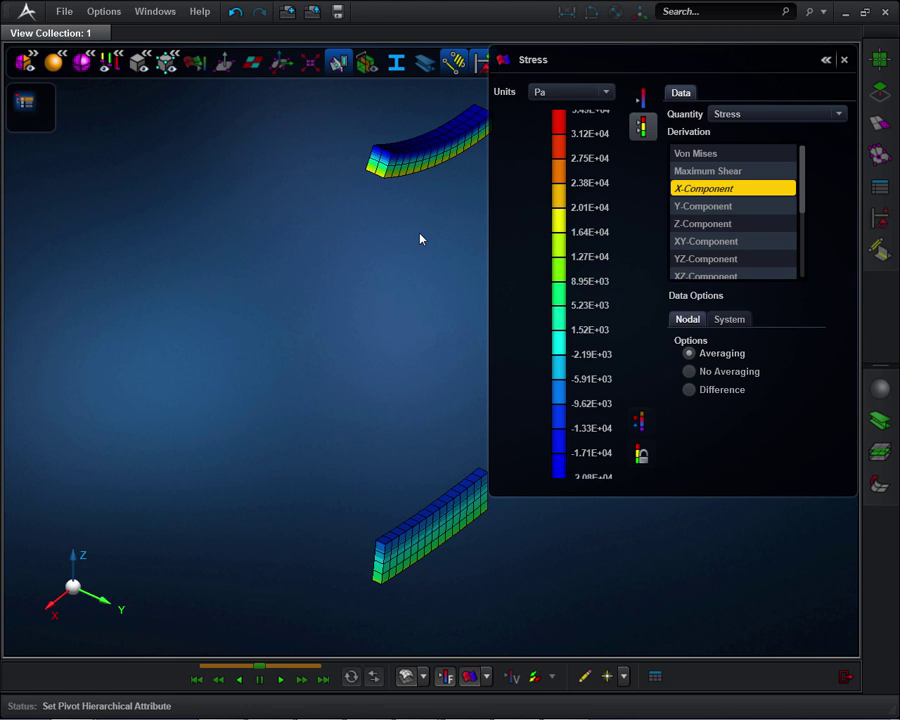
{"action": "middle_click_drag", "start_coordinate": [420, 239], "coordinate": [430, 267]}
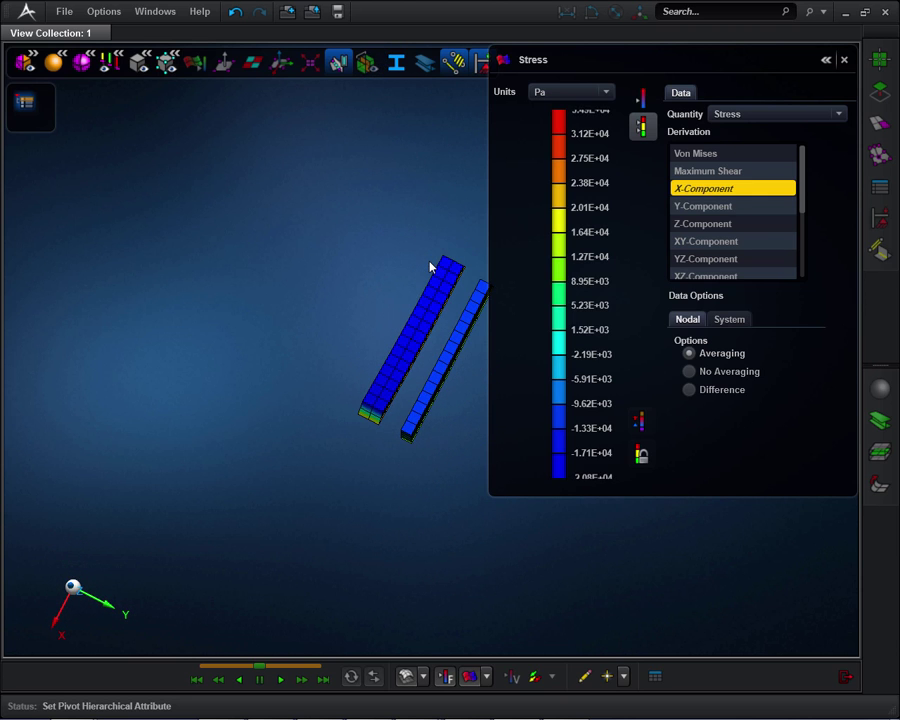